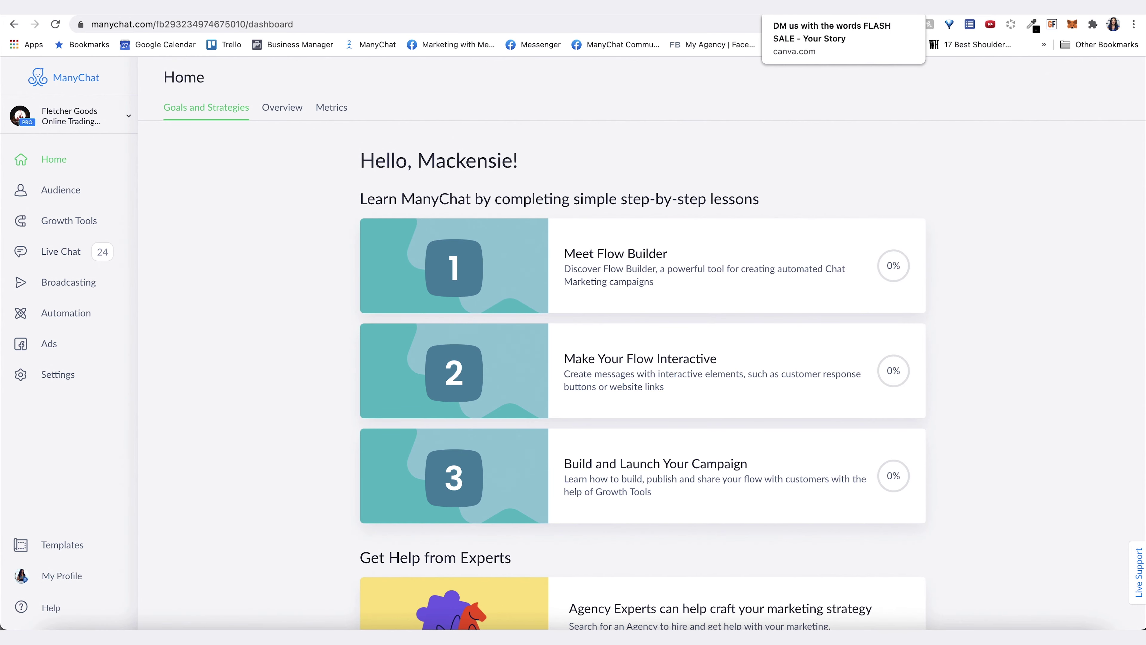
- Add a ManyChat keyword 'Discount' on the Instagram channel and create a new reply flow for it
click(803, 7)
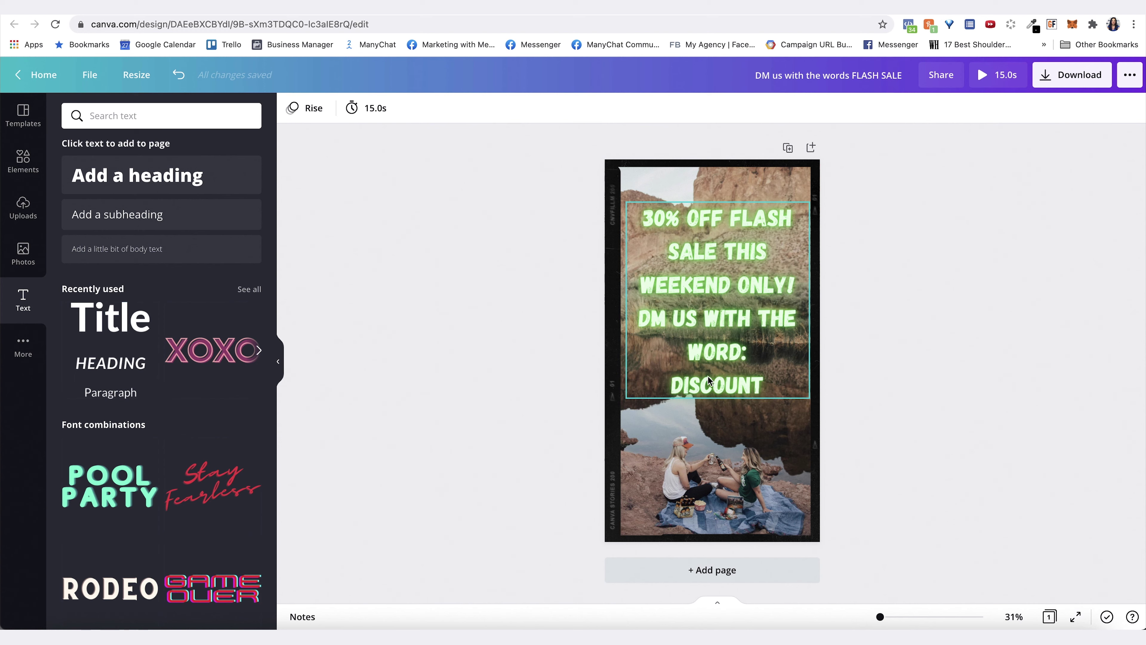
click(366, 7)
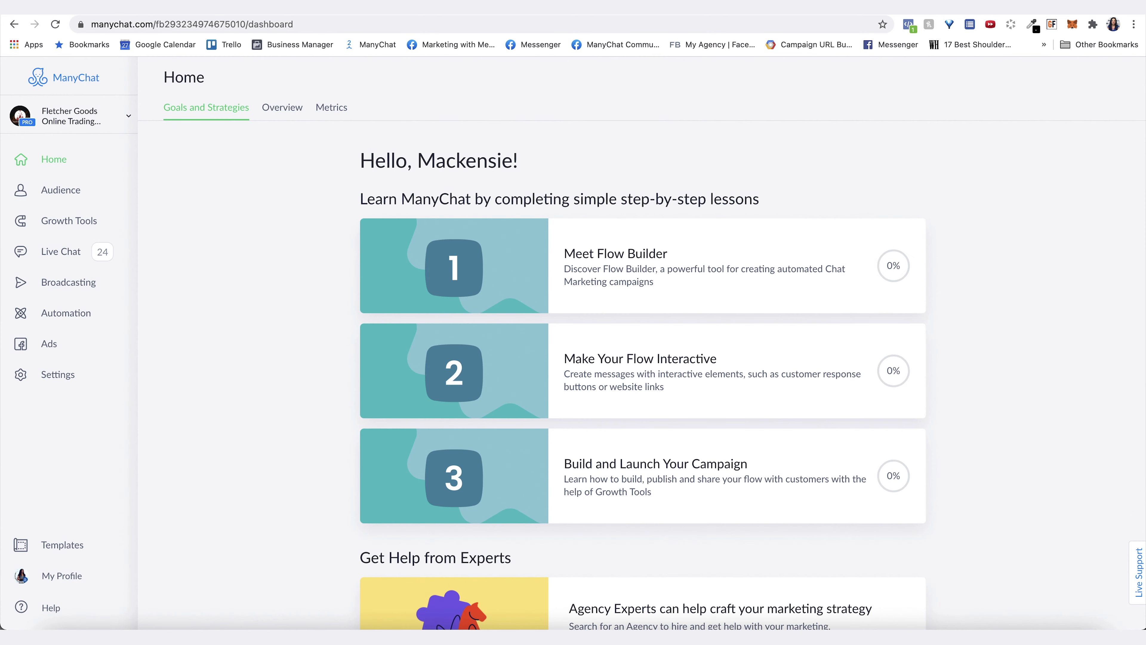
click(76, 318)
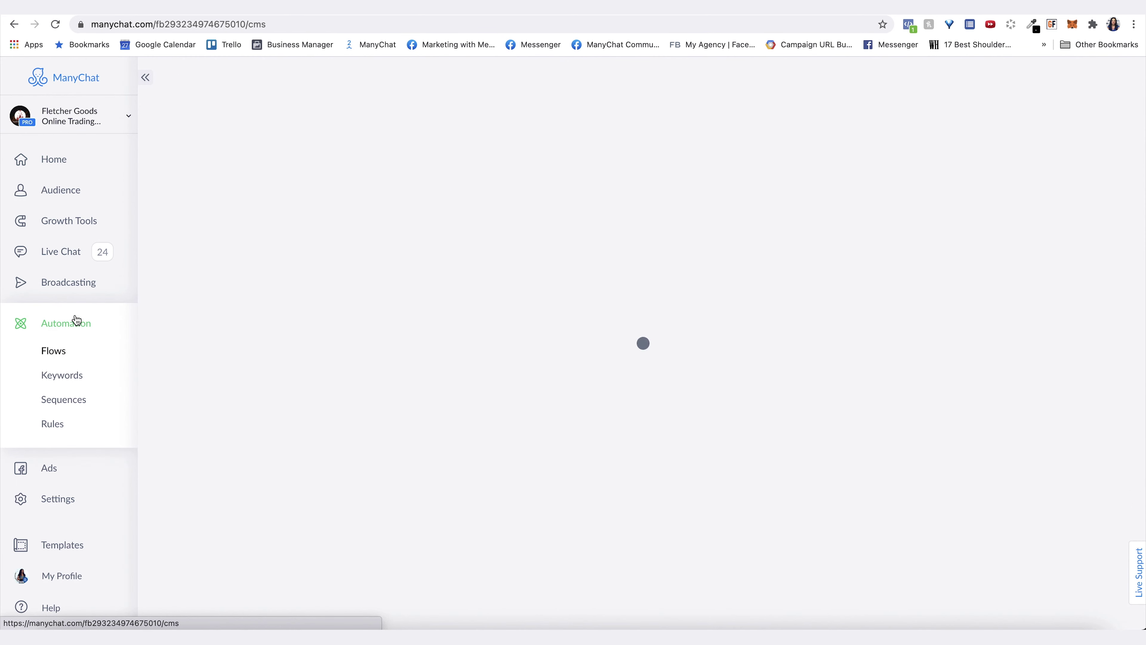
click(65, 378)
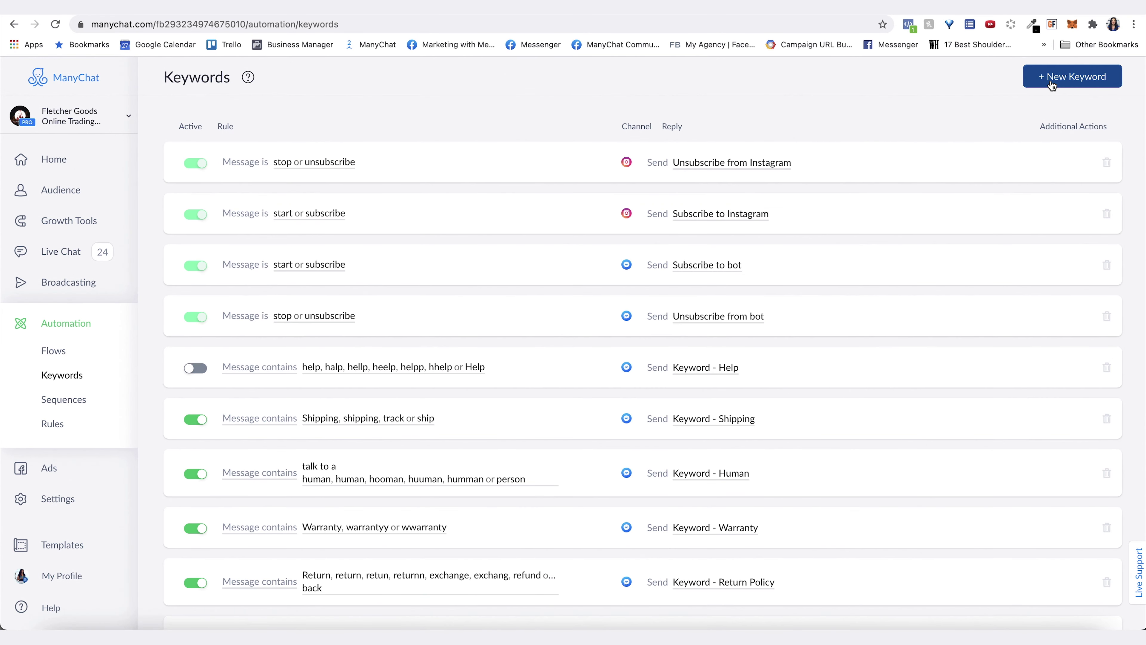
click(1051, 88)
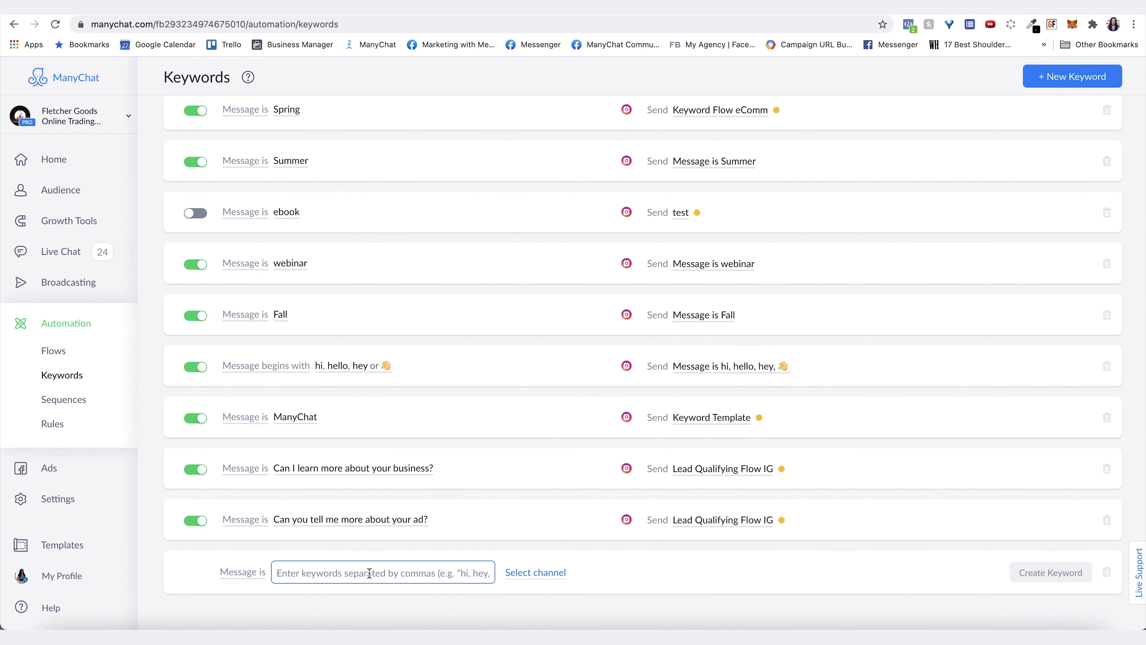
text(Discount)
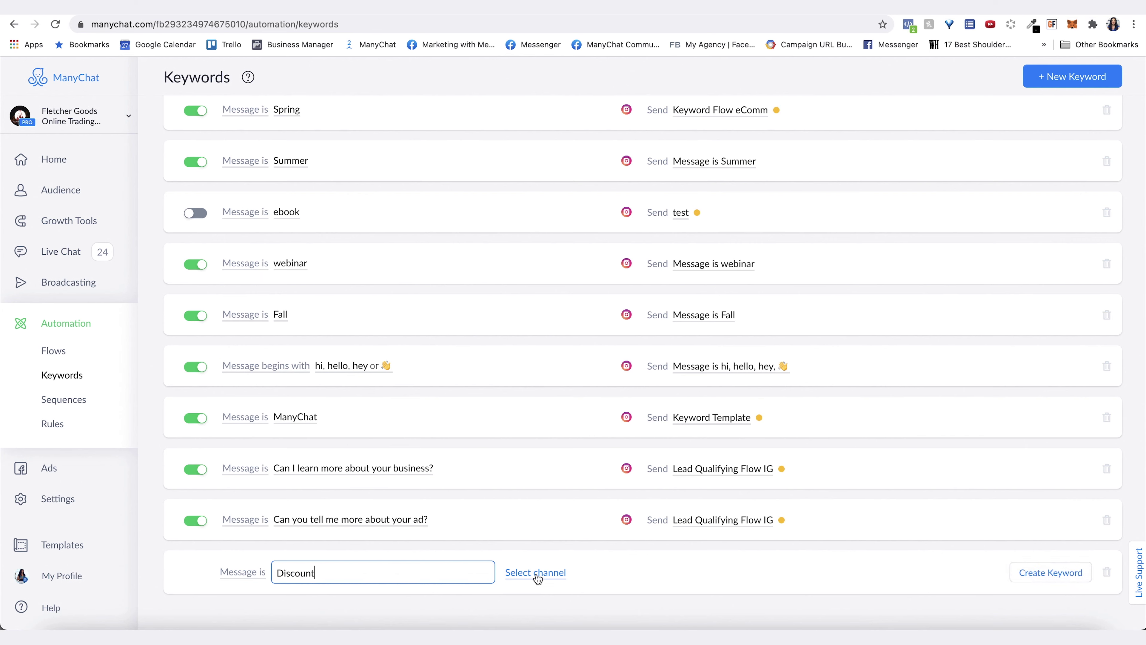
click(537, 574)
click(522, 549)
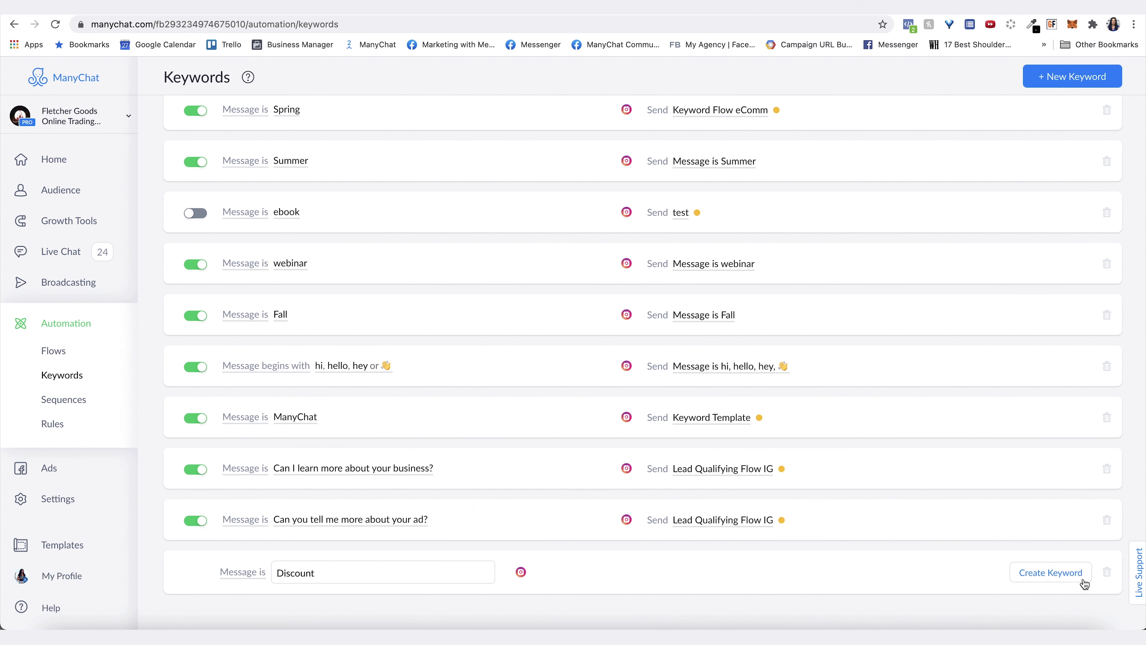
click(1036, 576)
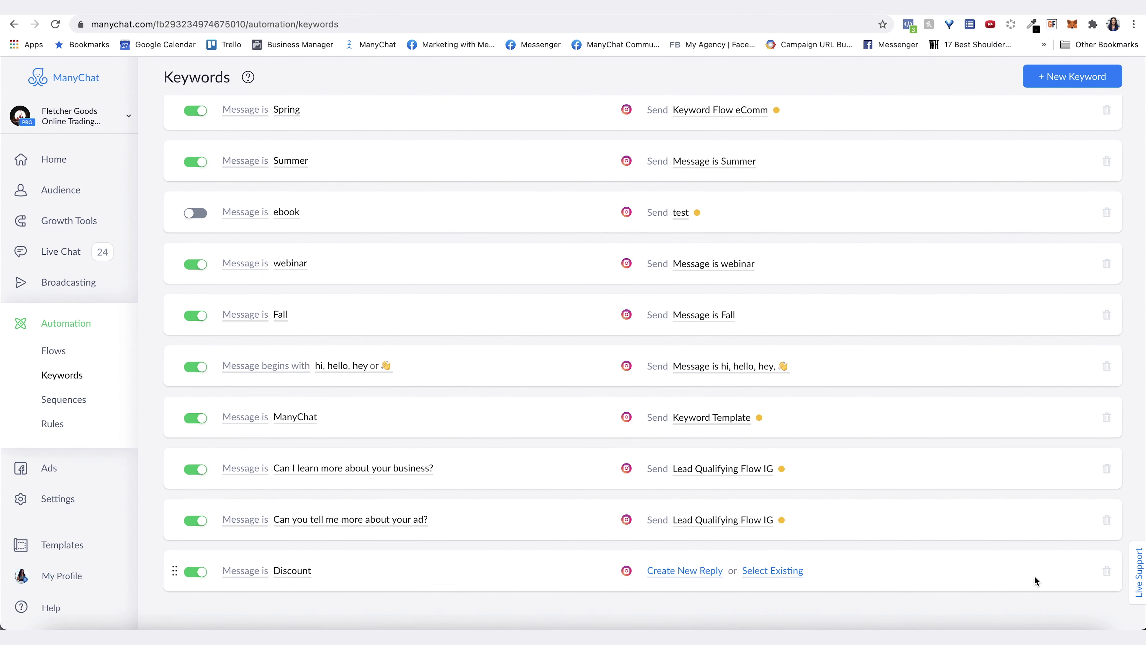
click(685, 570)
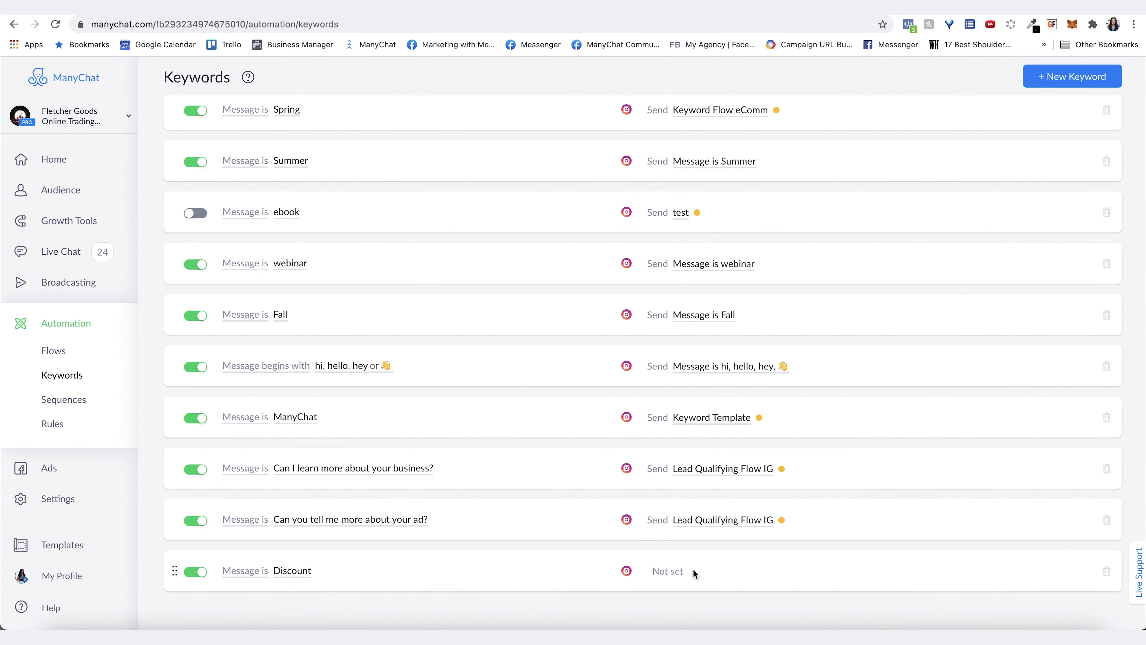
- Write the reply giving discount code WEEKEND for 30% off plus the pasted store link, then publish
click(794, 359)
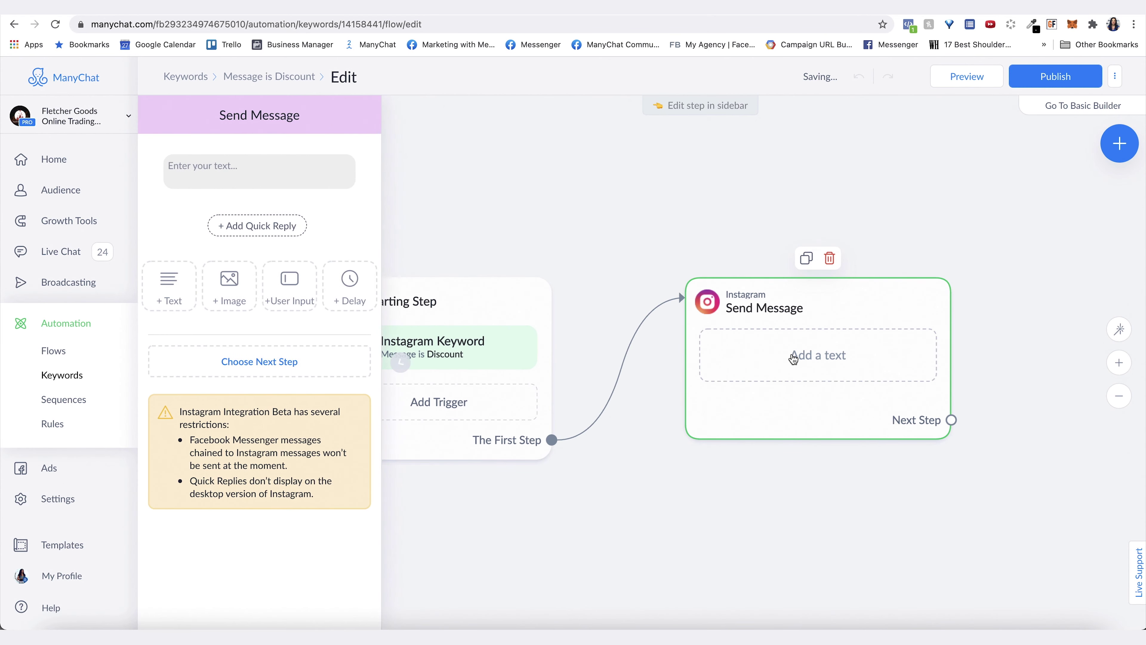
click(236, 165)
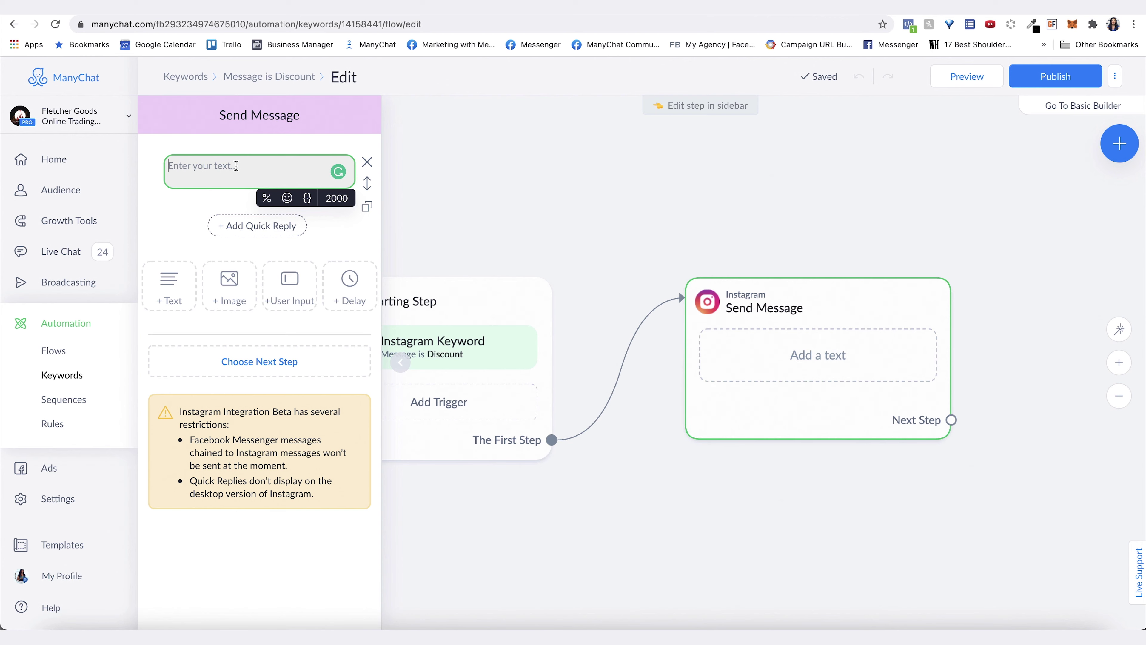
text(Thanks for your message.  To get 30% off)
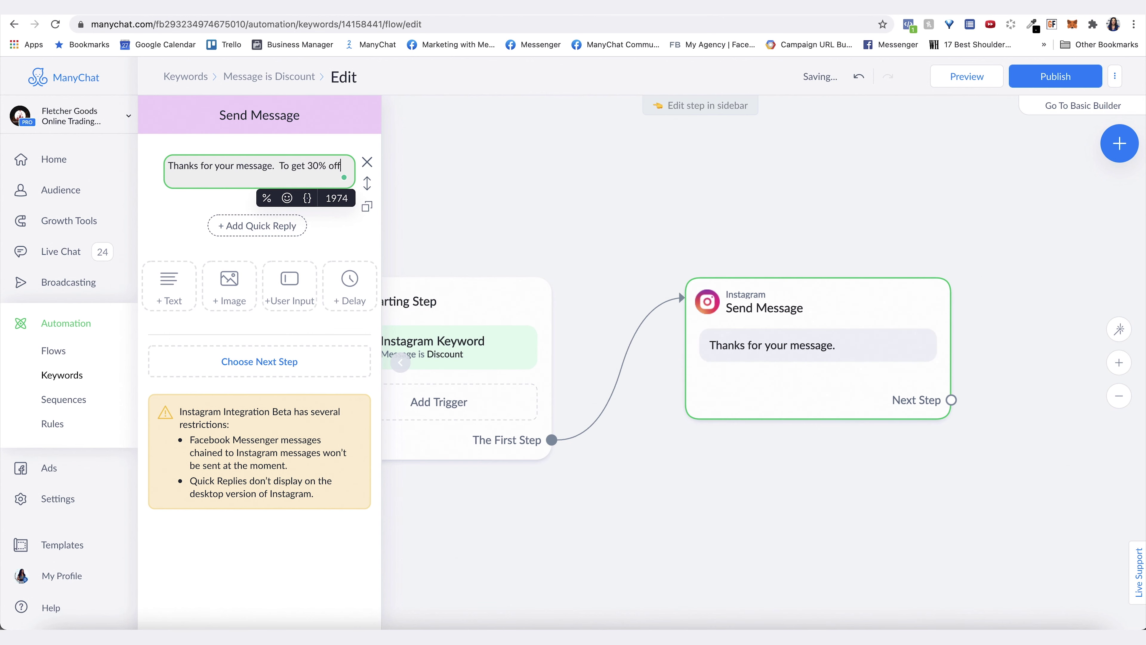
text(, use the discount code: WEEKEND)
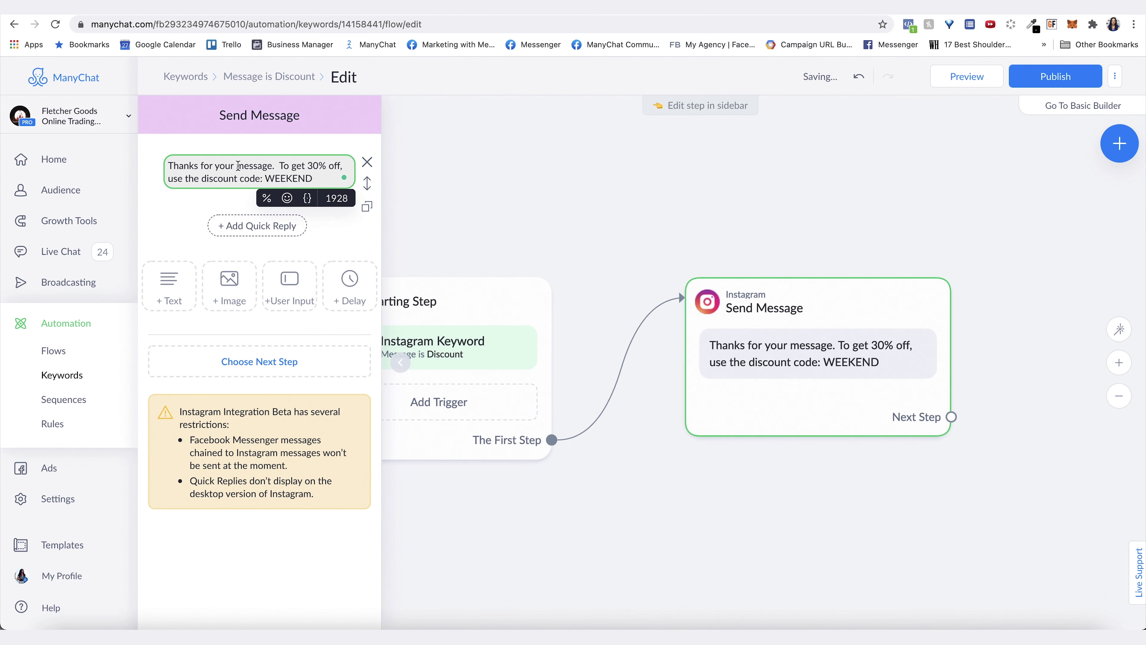
key(Return)
key(Return)
text(G)
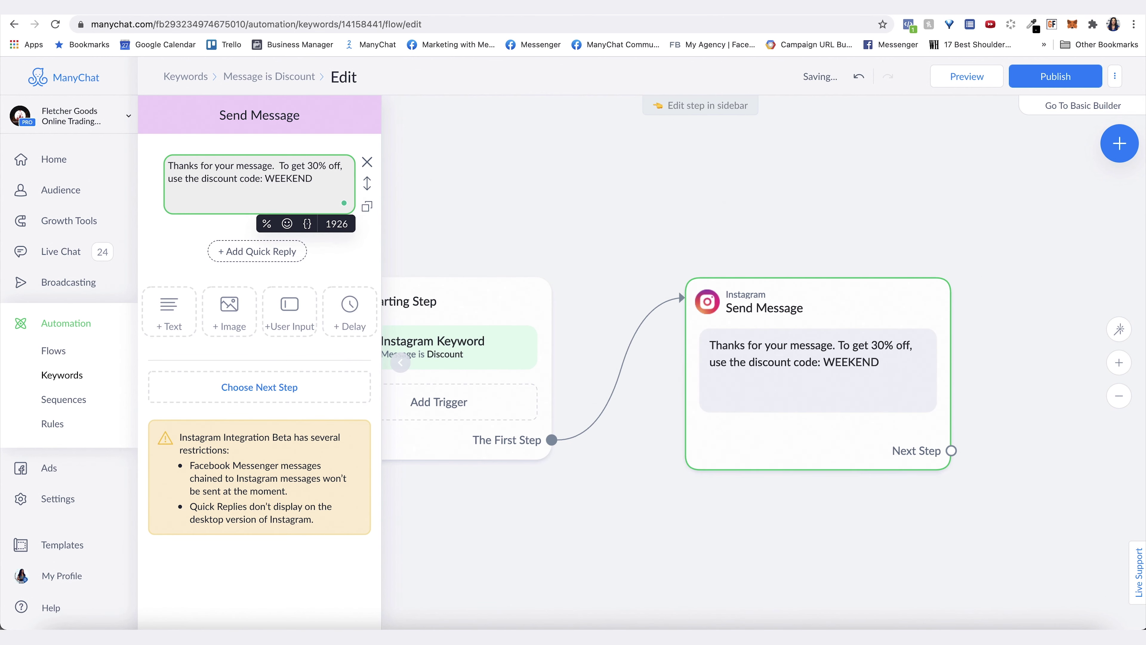
text(o here to use your discount d)
text(ode: www.)
text(www.fletchergoods.com)
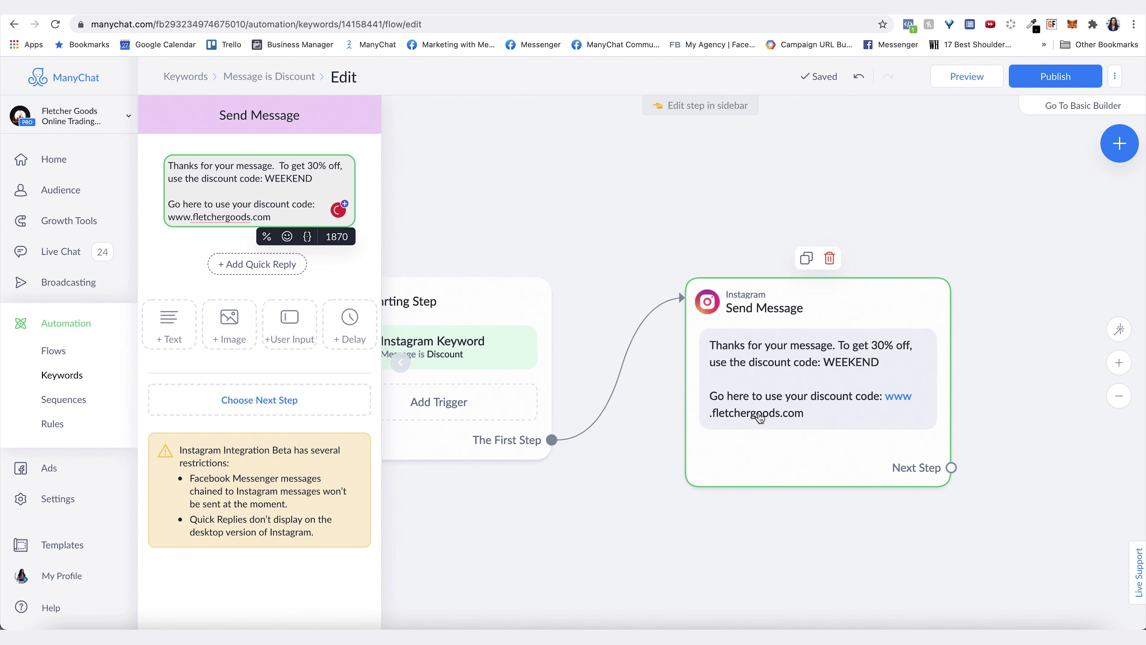
click(1040, 75)
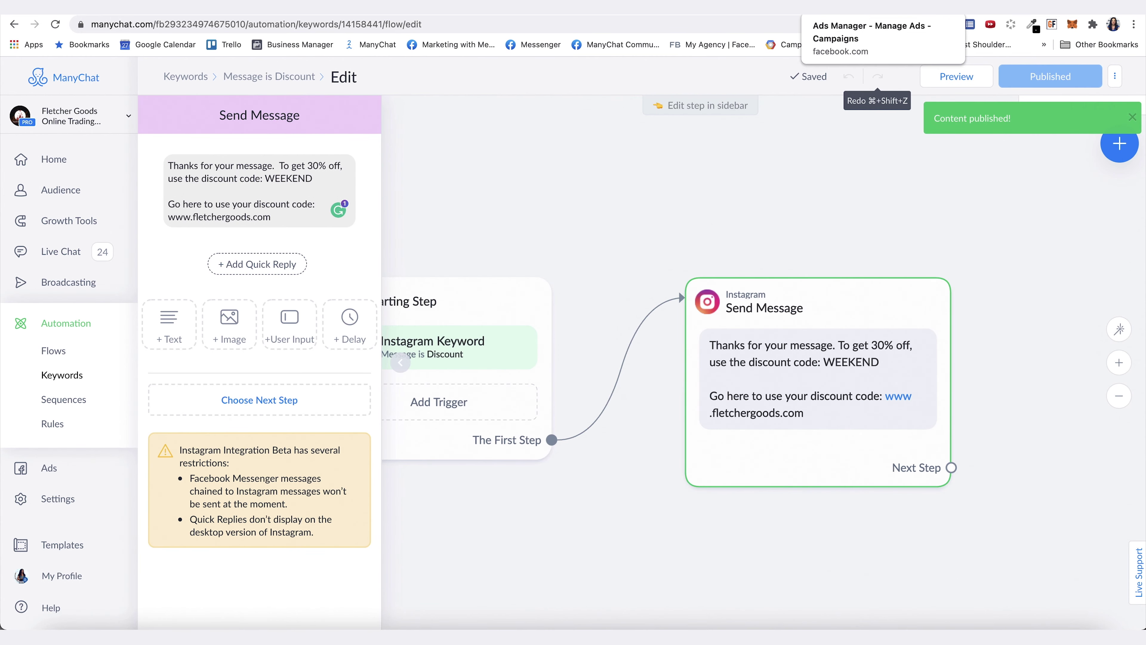
- Create a new Ads Manager campaign with the Brand awareness objective
click(893, 44)
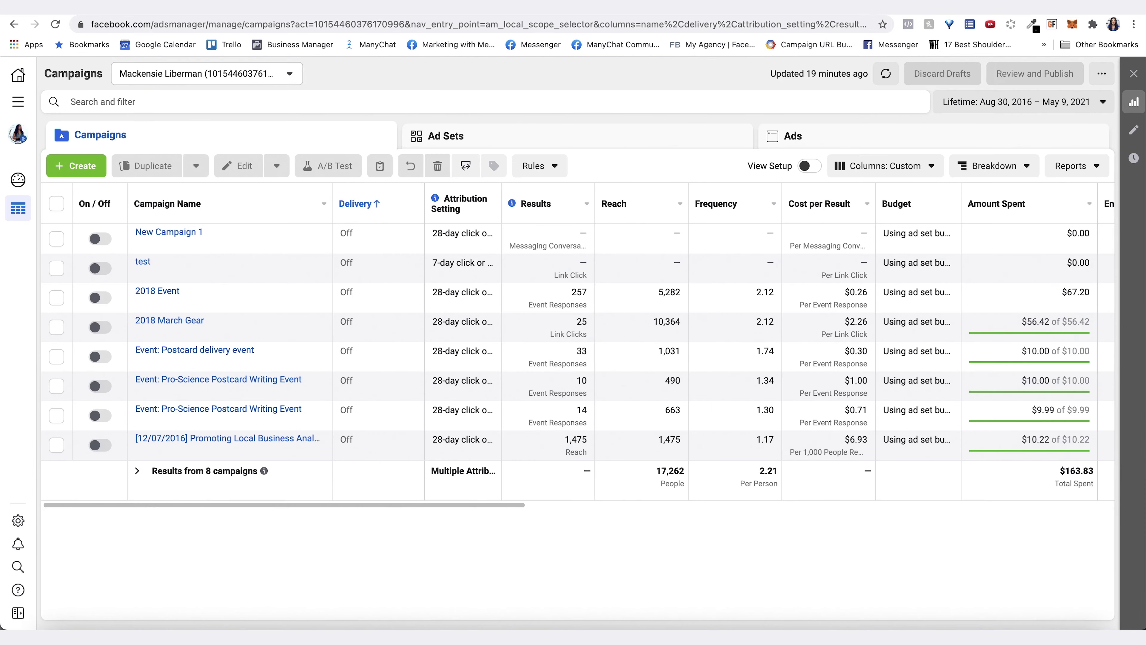
click(75, 169)
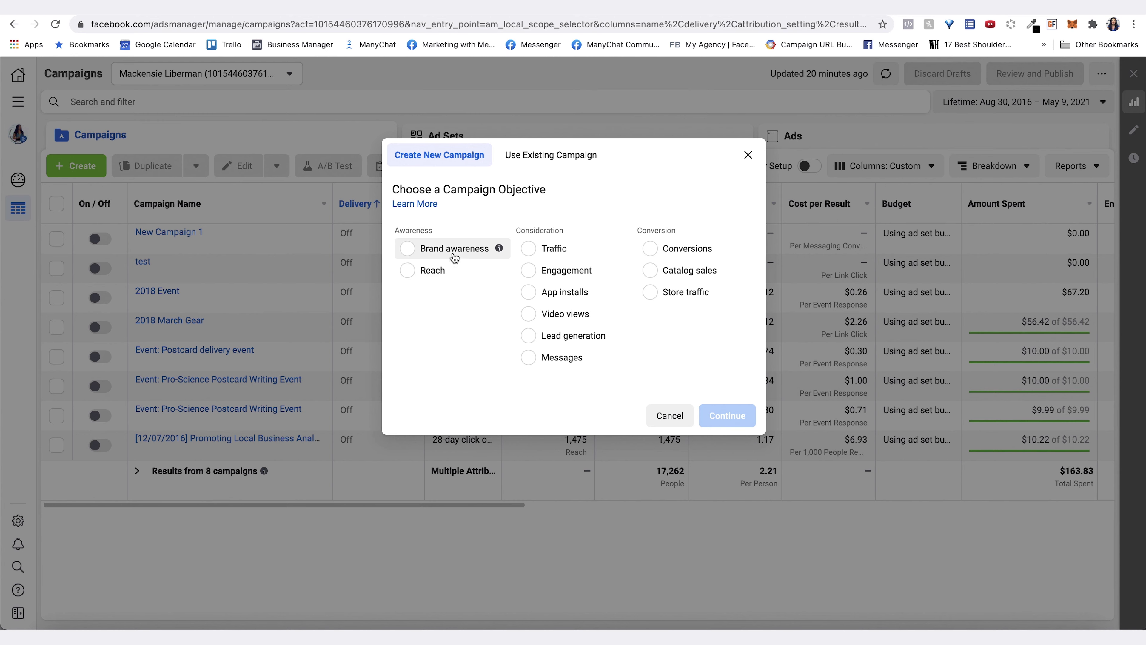
click(423, 270)
click(414, 224)
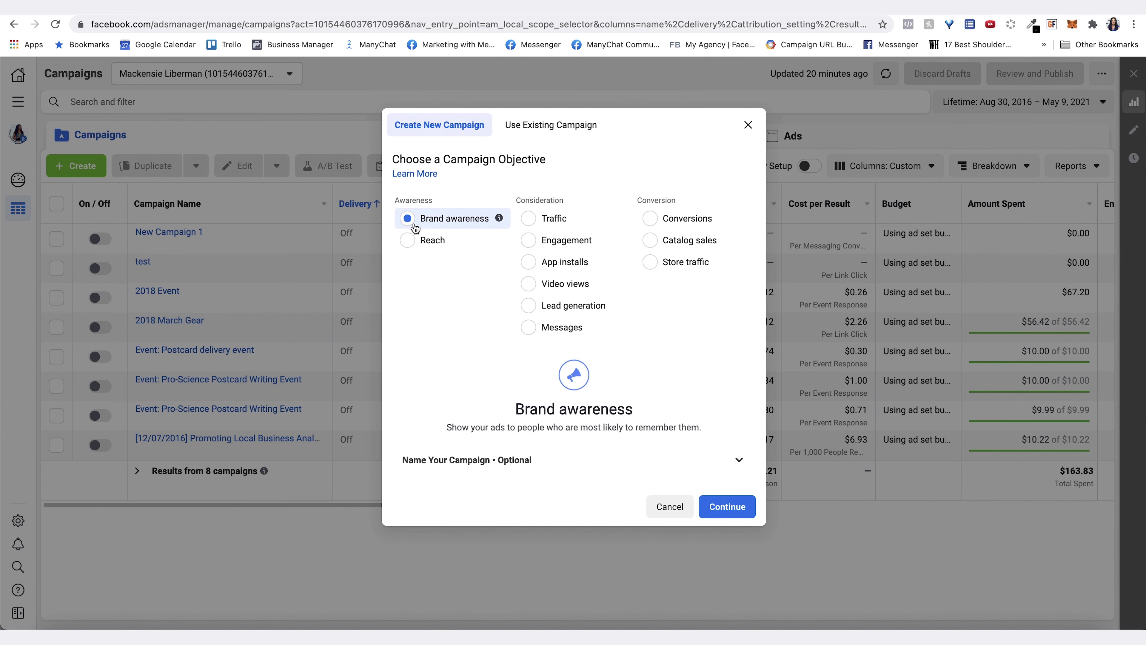
click(737, 508)
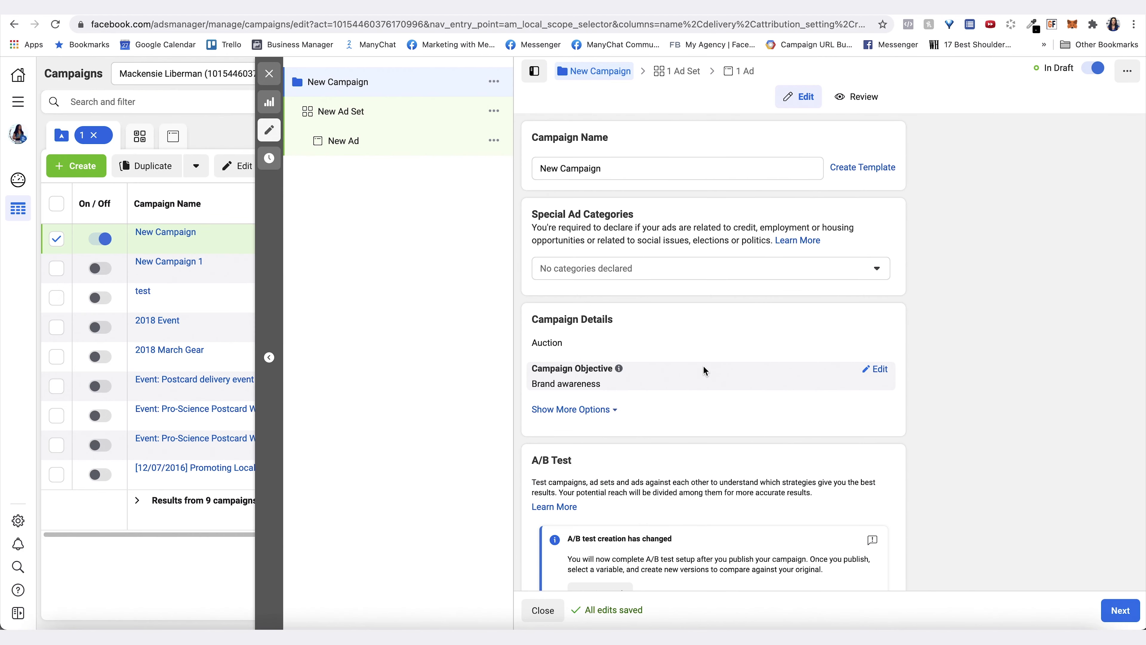
scroll(702, 366, down, 3)
- In the ad set settings, switch Placements to Manual Placements
click(342, 118)
scroll(862, 402, down, 3)
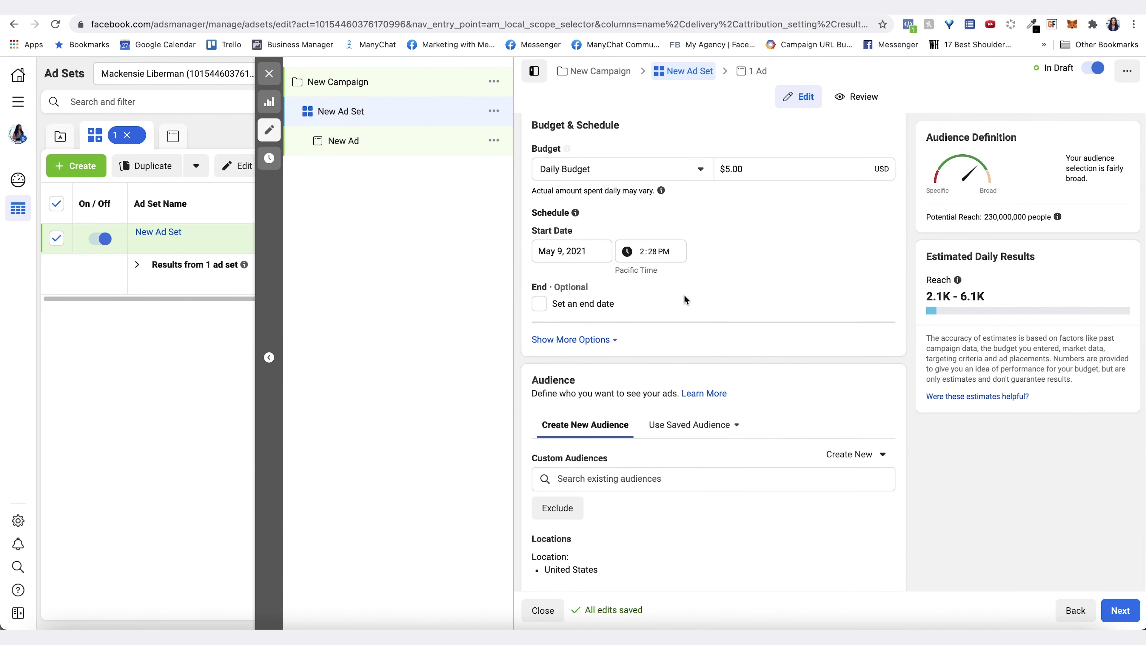
scroll(729, 470, down, 7)
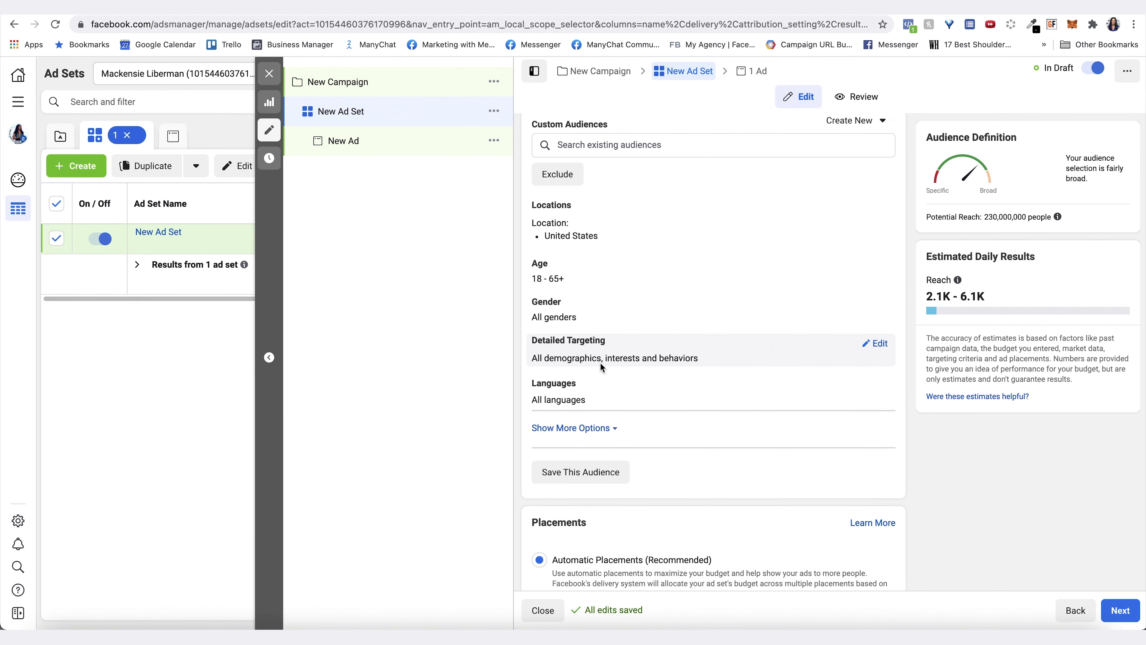
scroll(600, 362, down, 6)
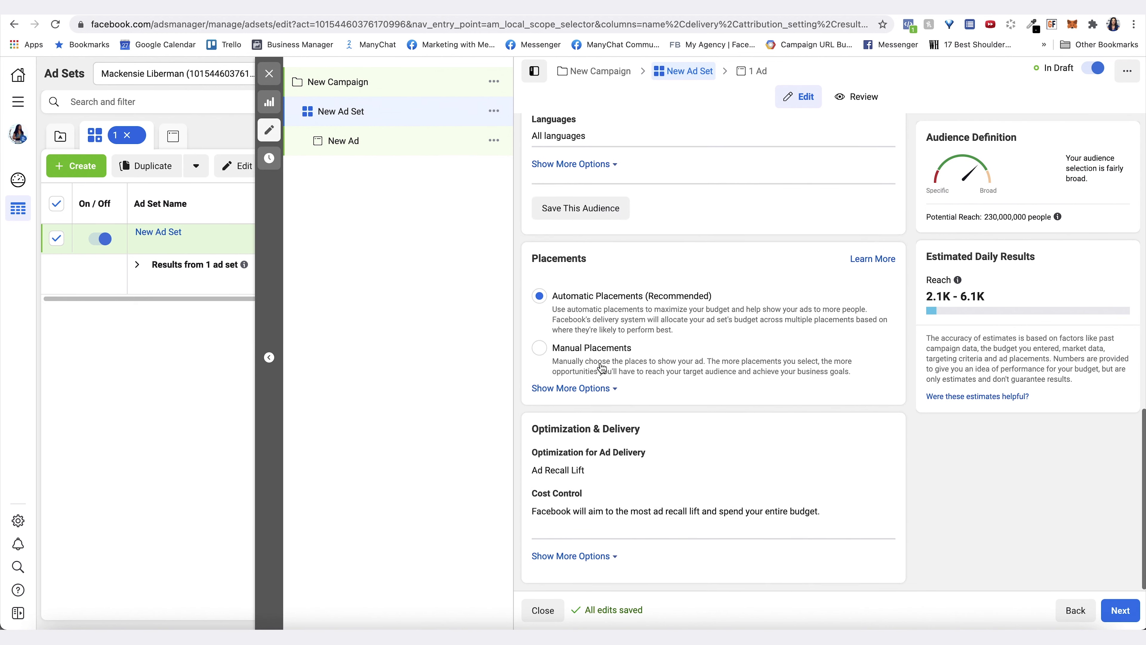
click(540, 348)
scroll(540, 298, down, 4)
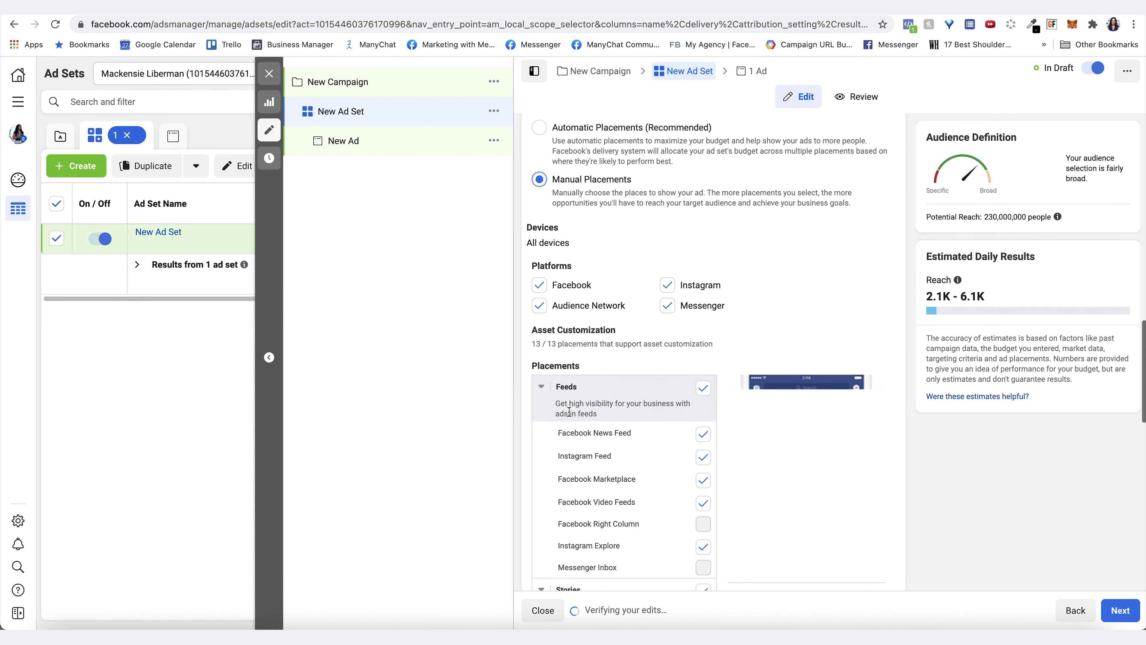
- Untick Facebook, Audience Network, Messenger, Instagram Explore and Instagram Feed placements
click(539, 288)
click(540, 305)
click(668, 305)
scroll(699, 451, down, 3)
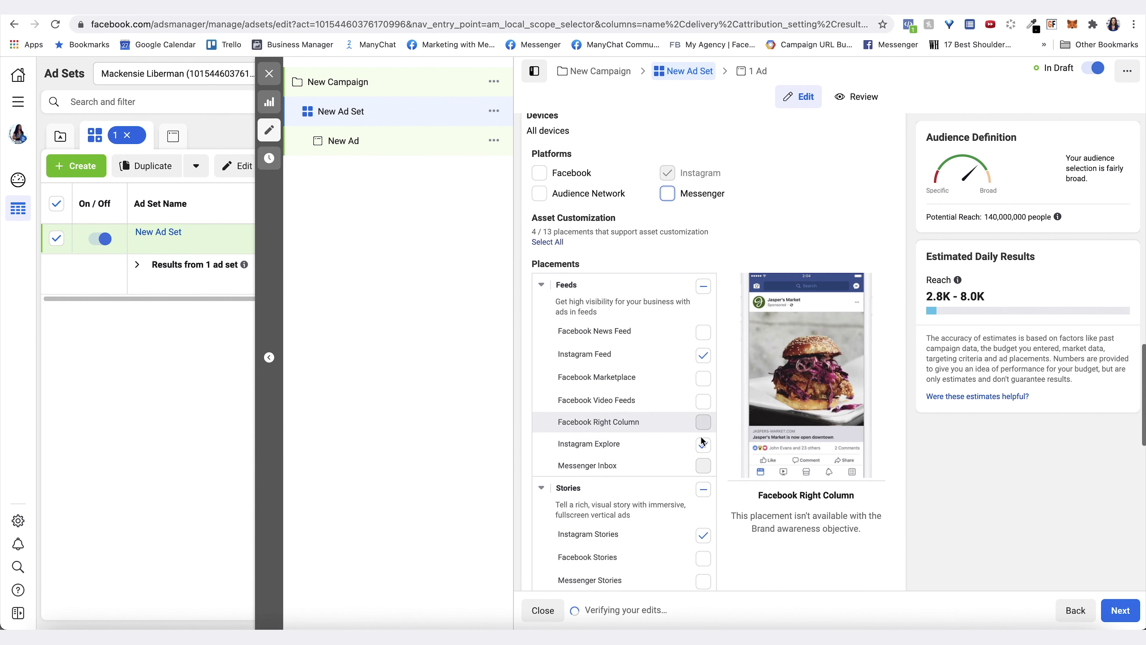
click(703, 444)
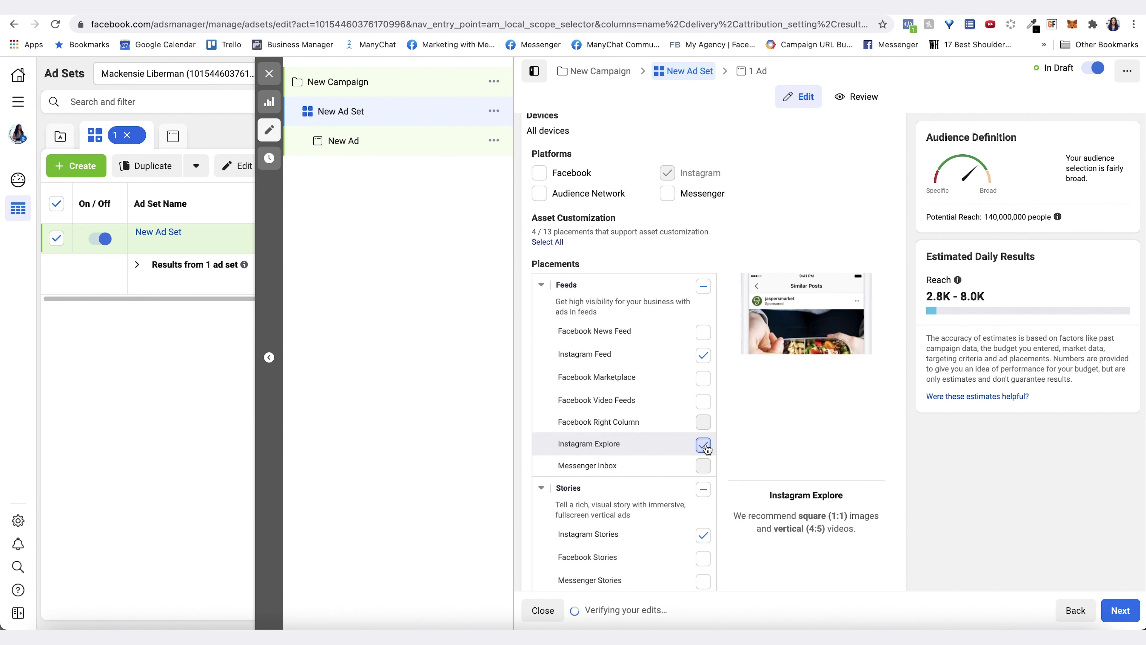
click(703, 354)
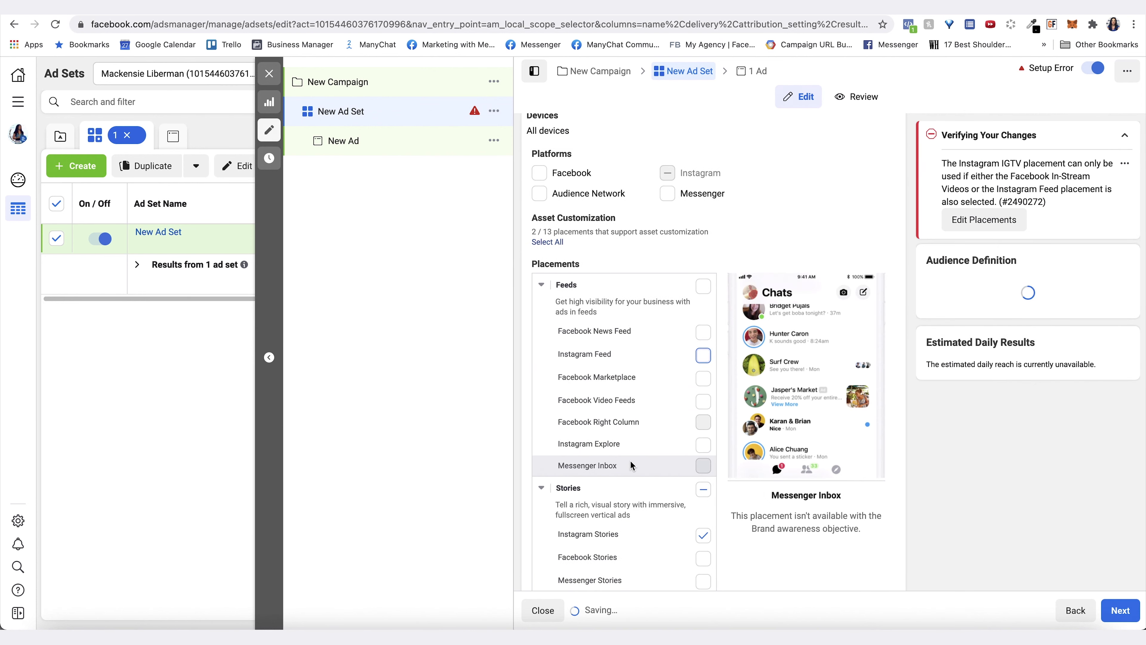
scroll(631, 461, down, 3)
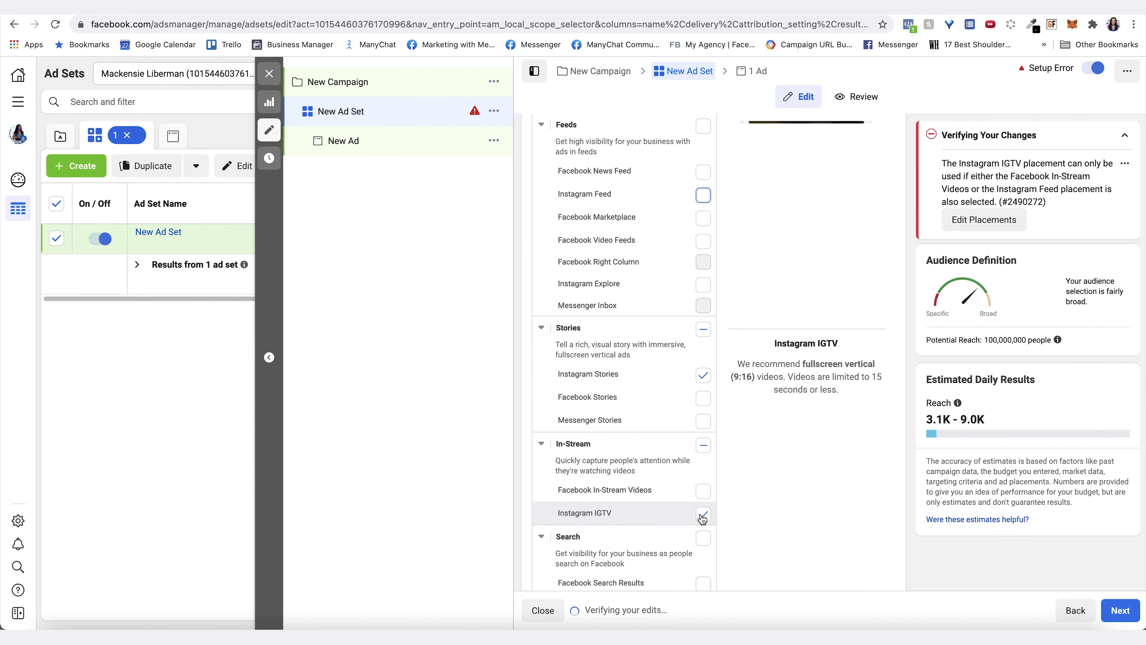
scroll(659, 518, down, 10)
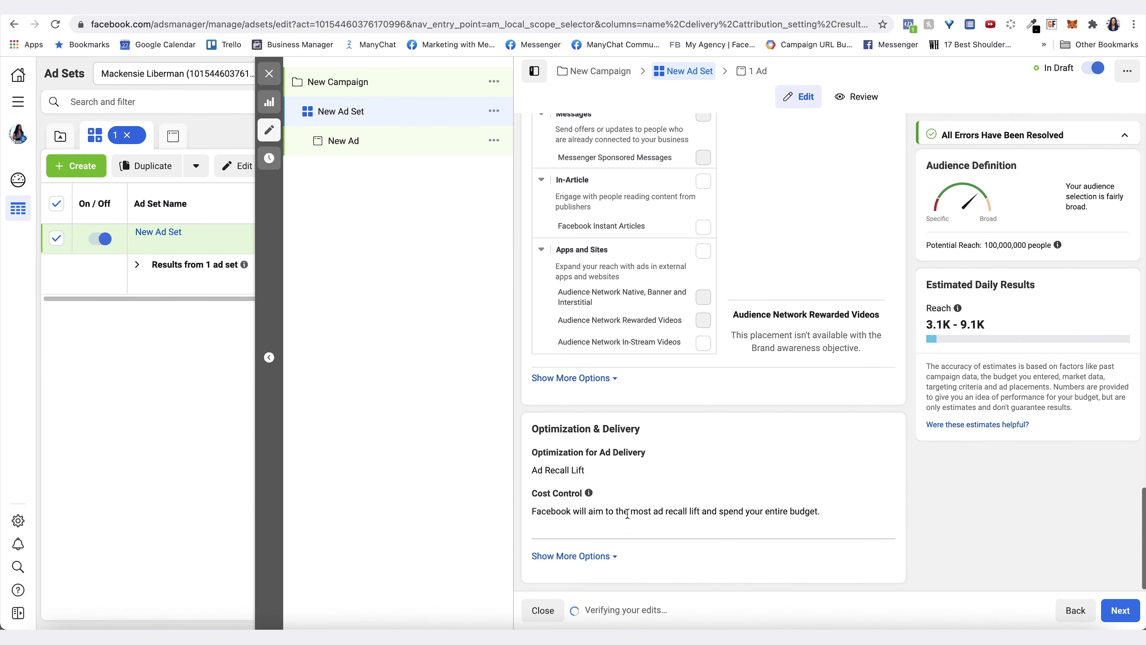
- Add the video 'DM us with the words FLASH SALE.mp4' as the ad's creative media
click(341, 142)
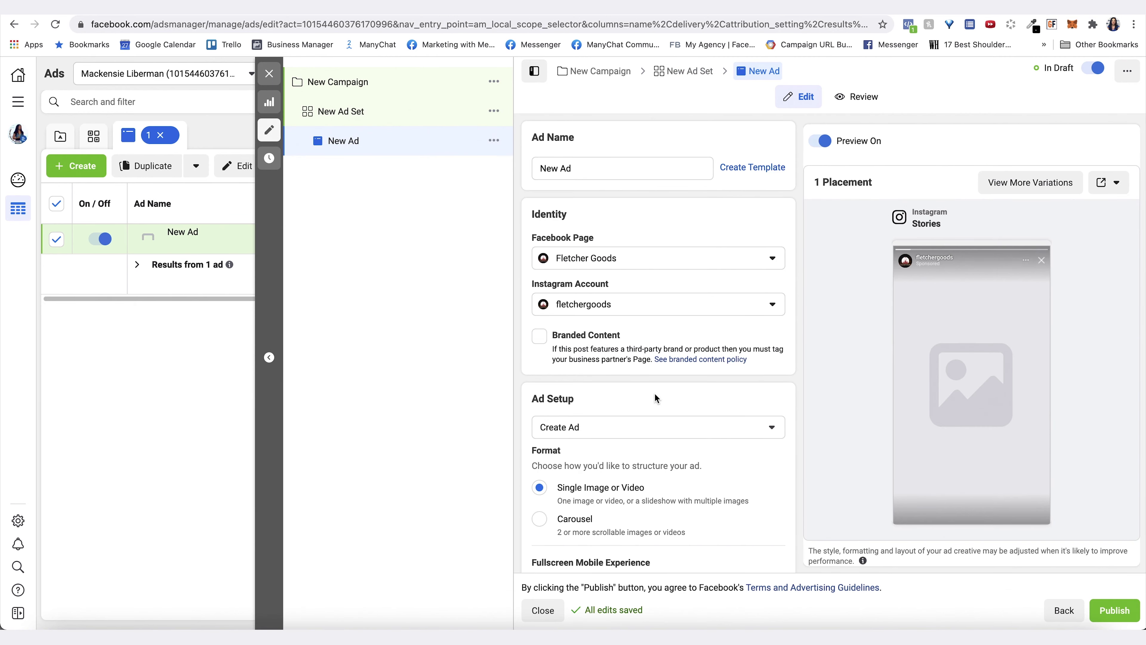
scroll(604, 465, down, 5)
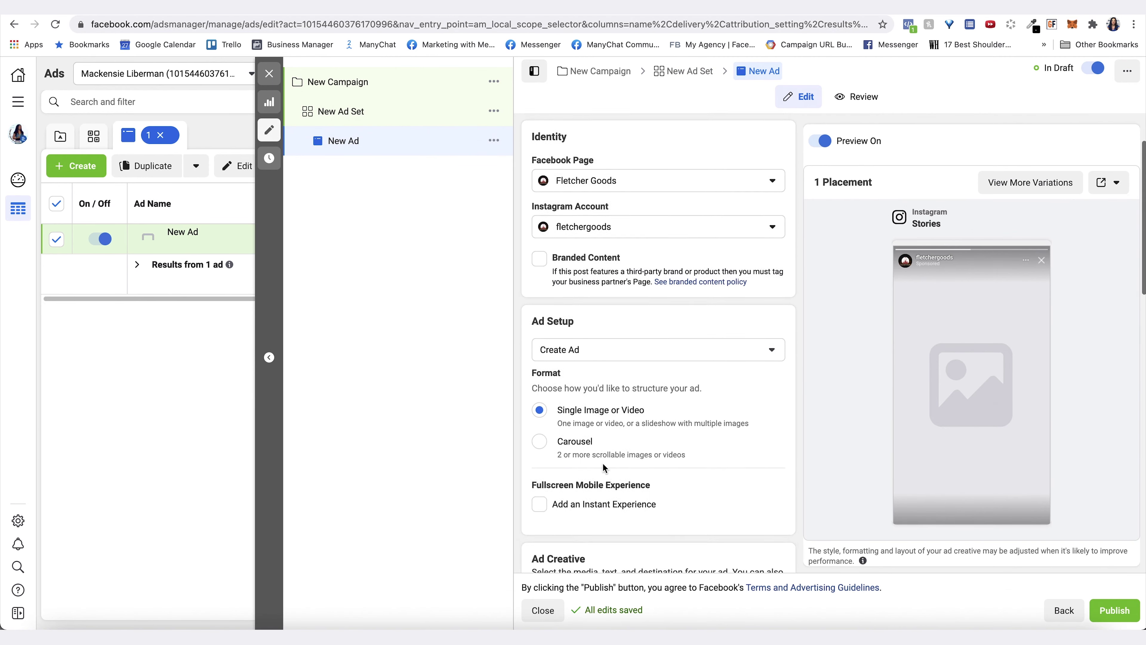
scroll(605, 467, down, 3)
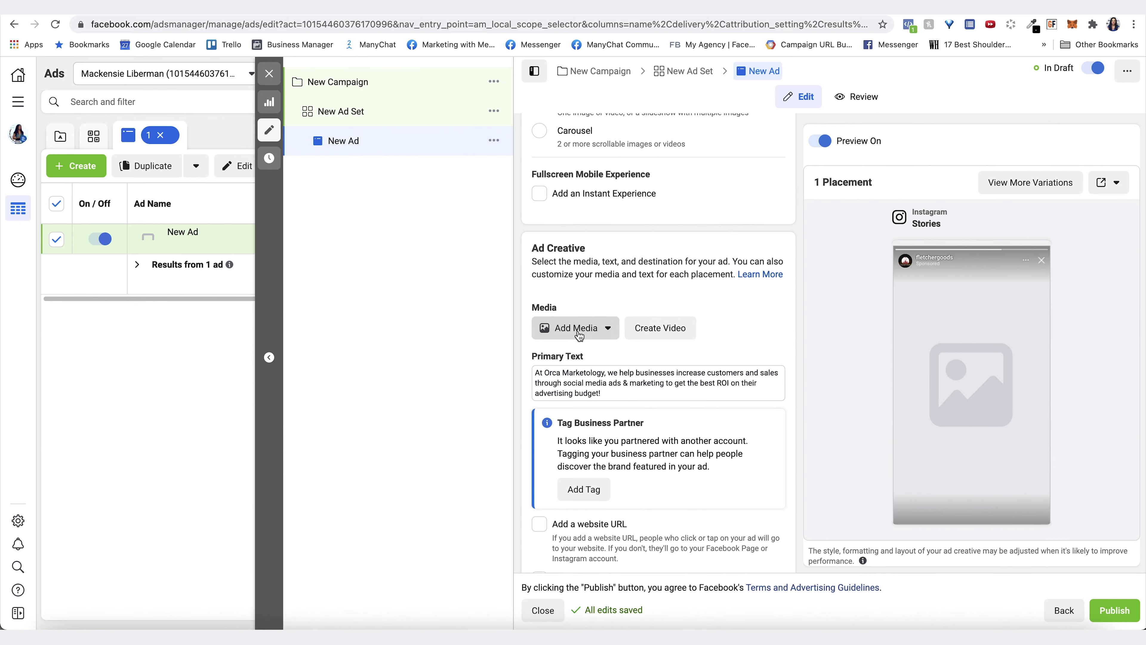
click(578, 333)
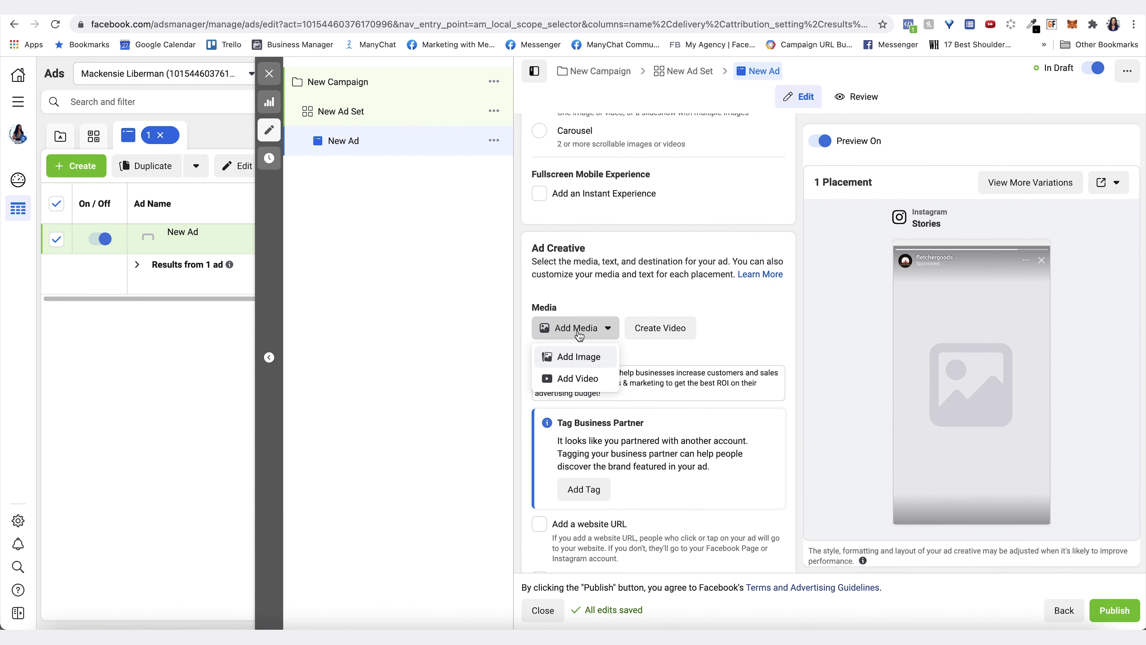
click(583, 379)
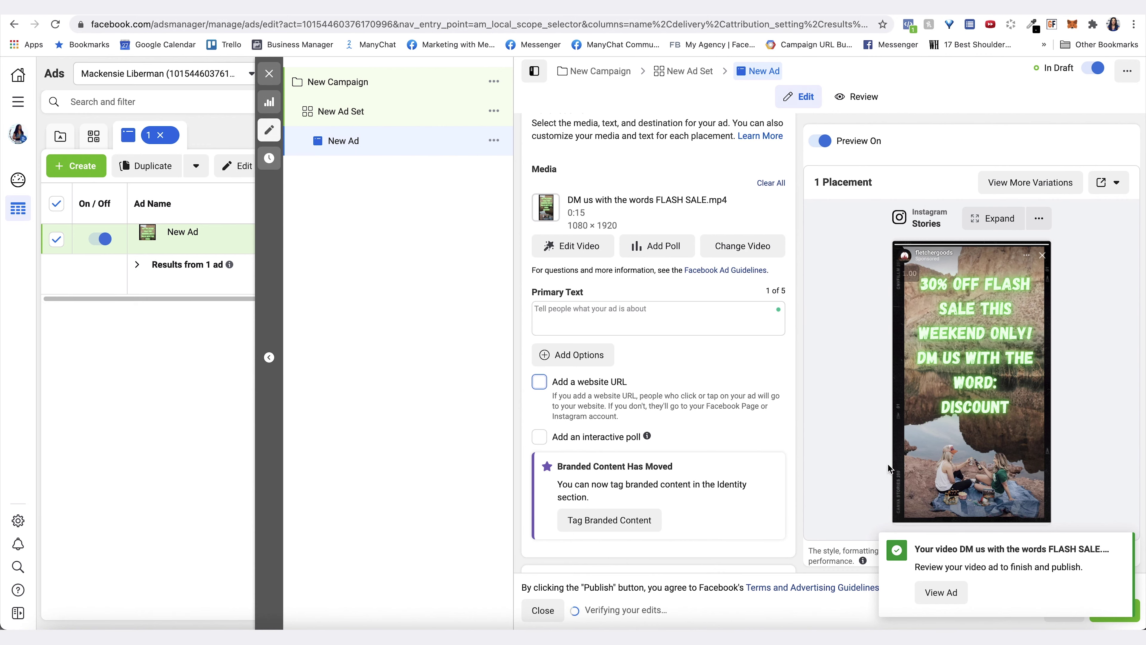
scroll(751, 434, down, 5)
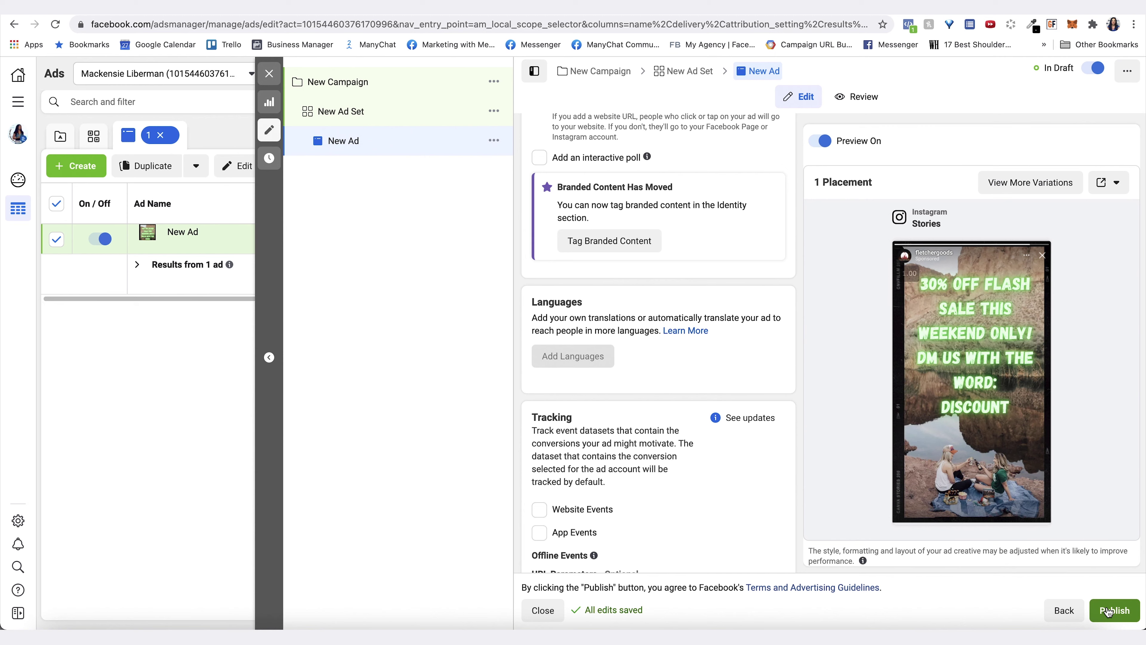
scroll(860, 469, up, 15)
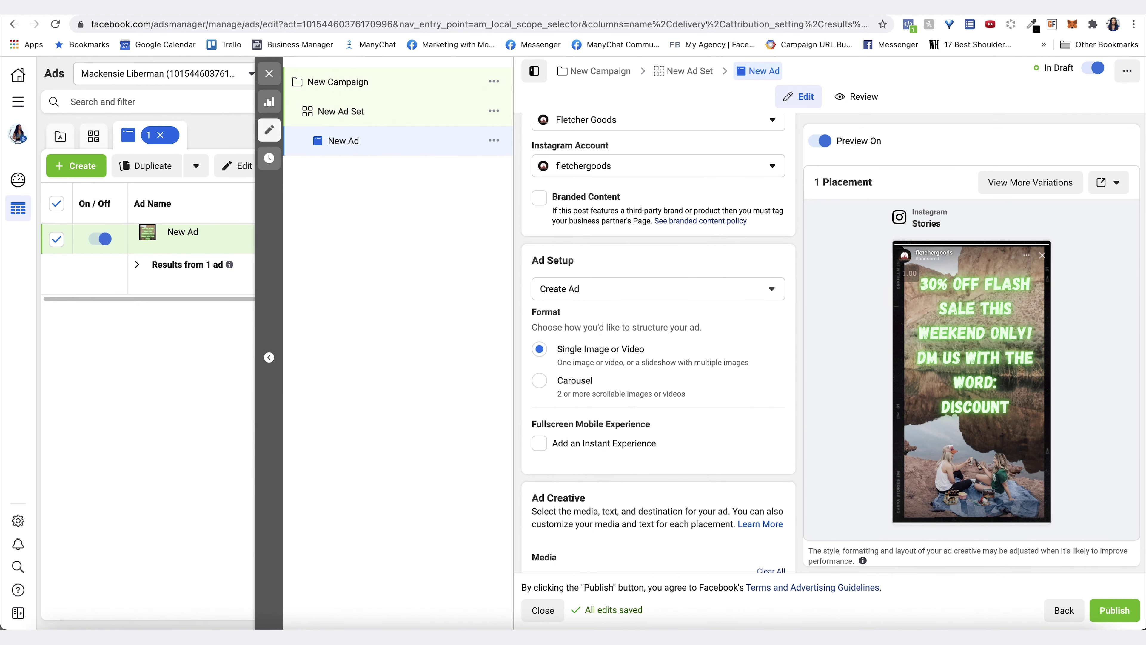